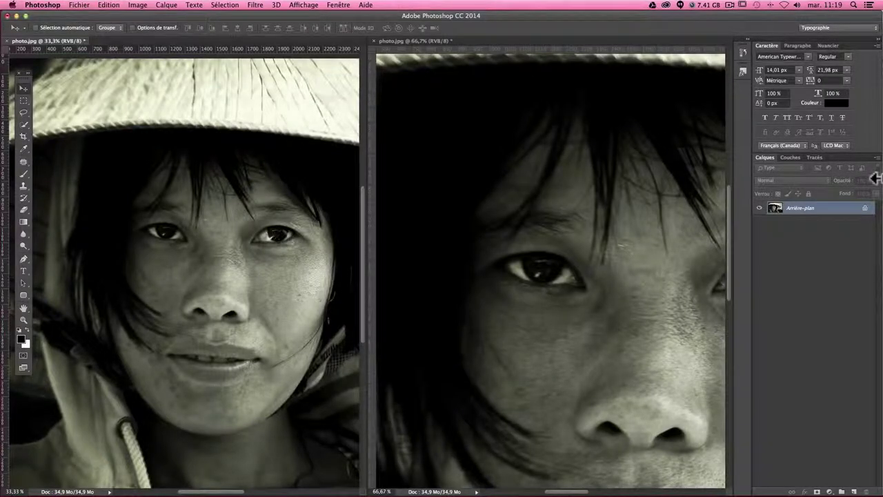
# Zoom the right-hand view to 100% and scroll across the nose, mouth and eye.
pyautogui.click(607, 98)
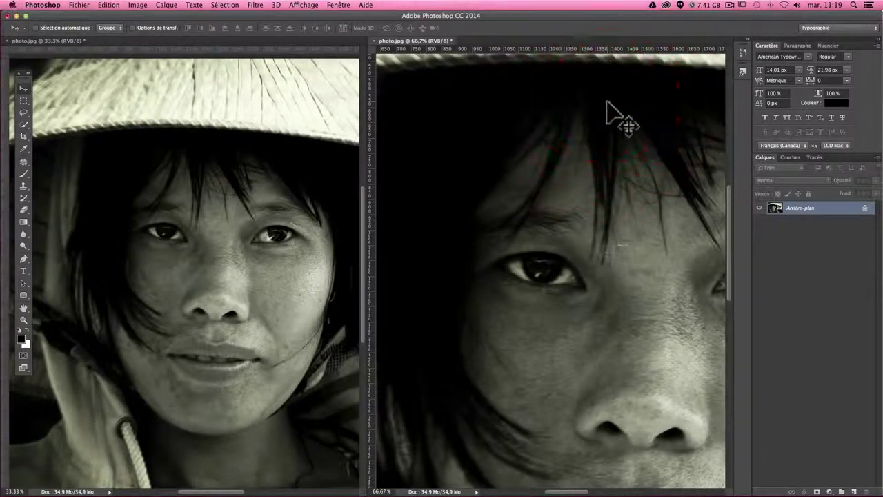
pyautogui.press('super+1')
pyautogui.scroll(-5, 619, 181)
pyautogui.scroll(-5, 618, 181)
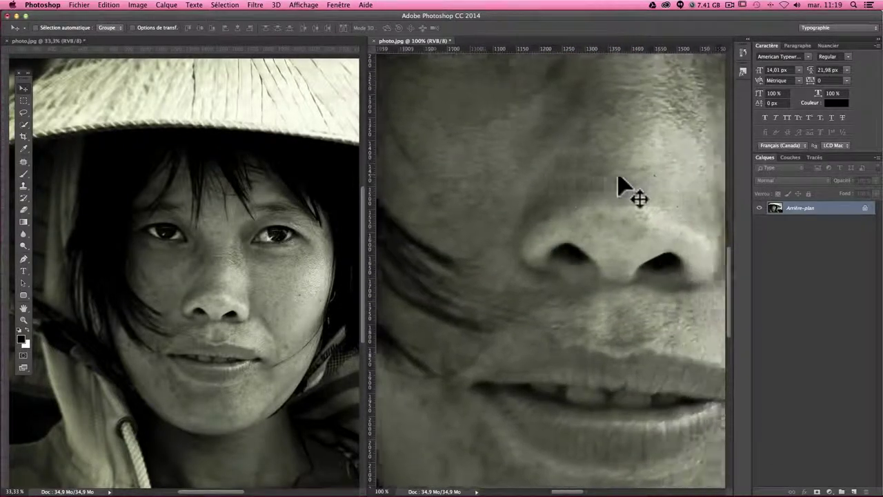
pyautogui.scroll(-5, 618, 181)
pyautogui.scroll(-3, 619, 181)
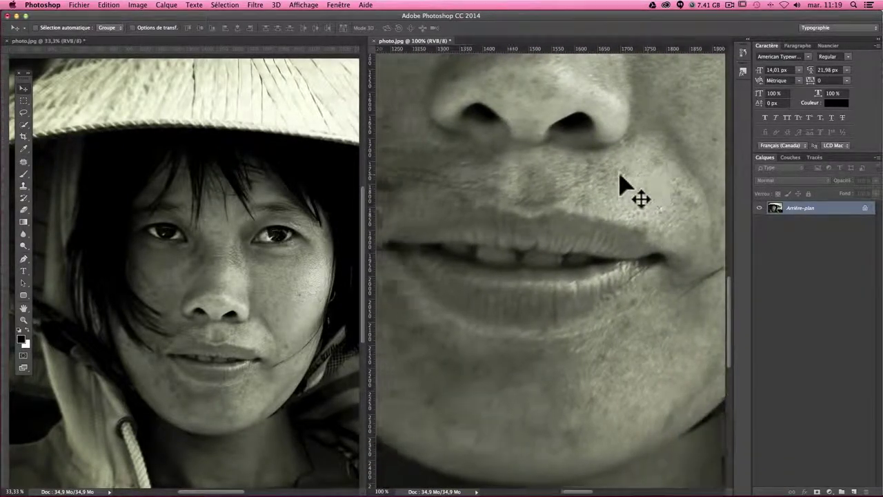
pyautogui.scroll(3, 619, 181)
pyautogui.scroll(5, 619, 181)
pyautogui.scroll(5, 619, 180)
pyautogui.hscroll(-3, 618, 181)
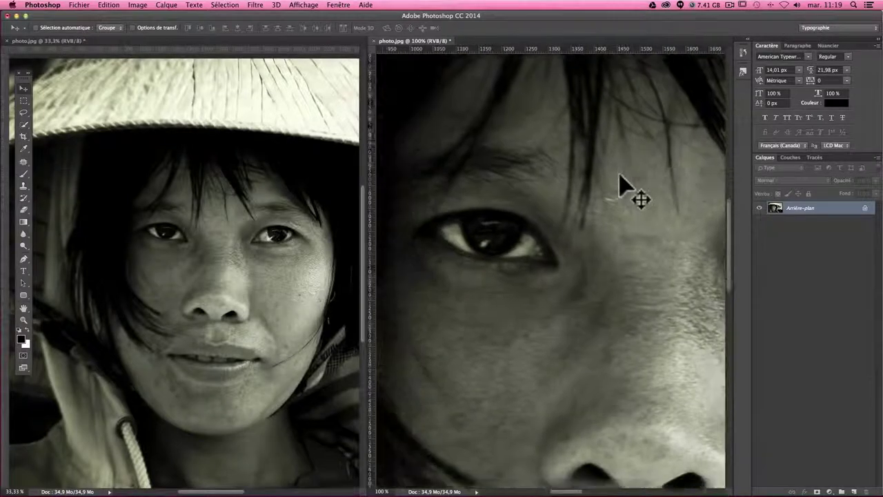
pyautogui.scroll(-2, 619, 181)
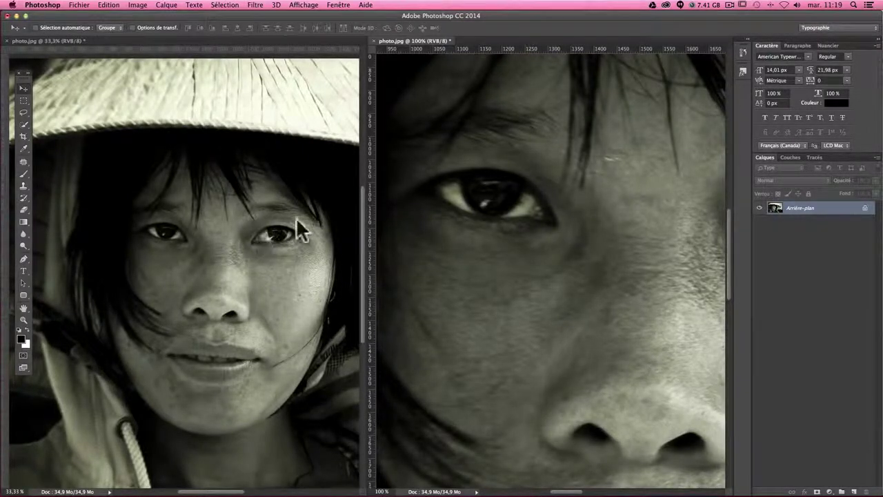
pyautogui.click(564, 31)
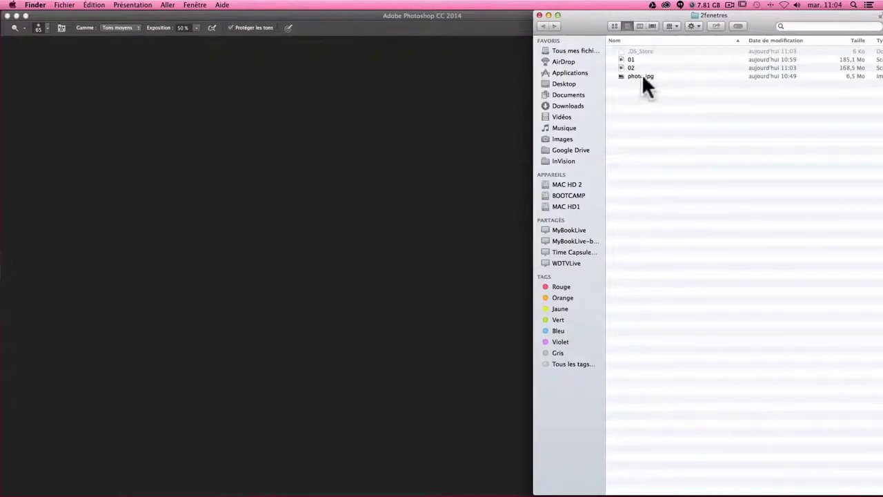
# Open photo.jpg from Finder, widen the Photoshop window to the screen edge, and pick the Move tool.
pyautogui.moveTo(642, 76); pyautogui.dragTo(107, 135)
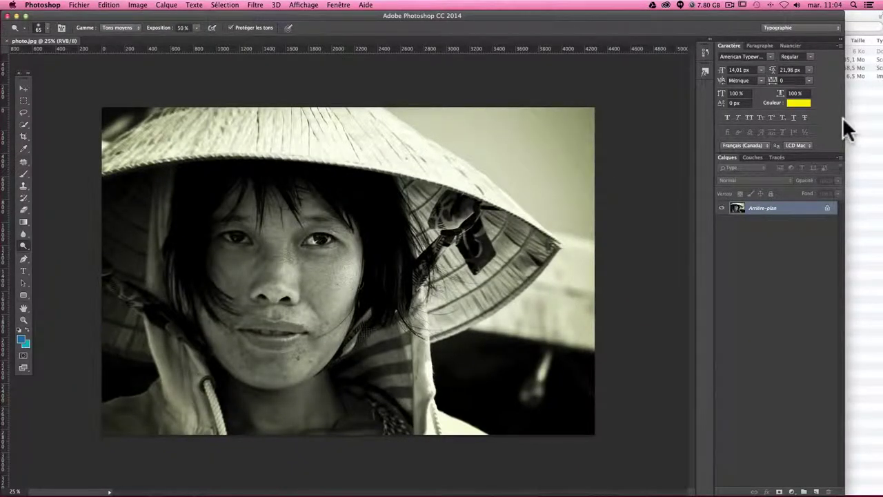
pyautogui.moveTo(846, 115); pyautogui.dragTo(875, 116)
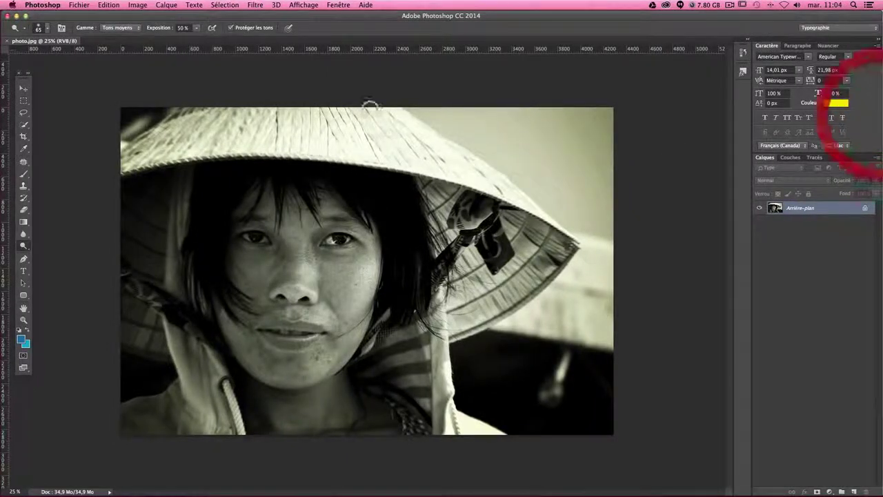
pyautogui.click(24, 87)
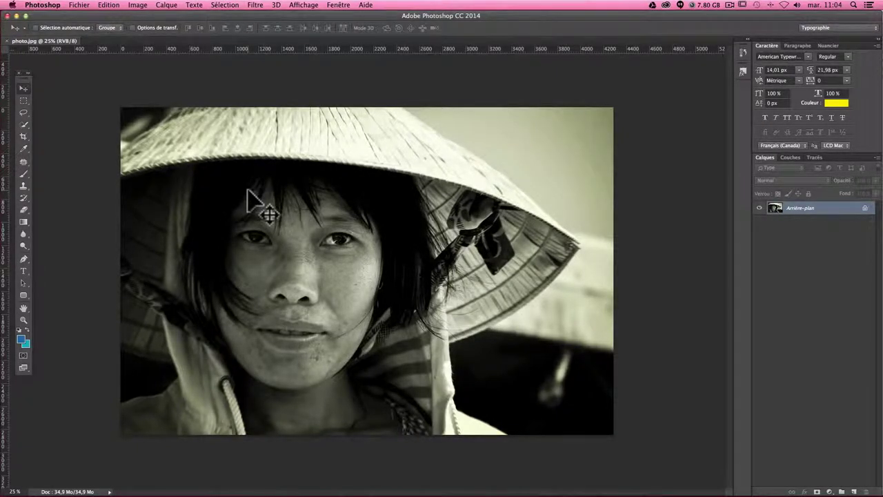
# Zoom the photo to 100% and scroll around the face to inspect the skin blemishes.
pyautogui.press('super+plus')
pyautogui.press('super+plus')
pyautogui.press('super+plus')
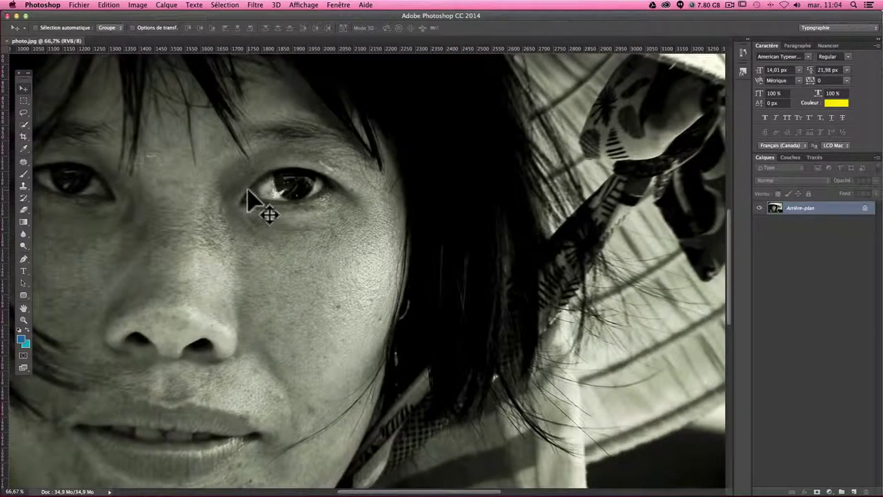
pyautogui.press('super+plus')
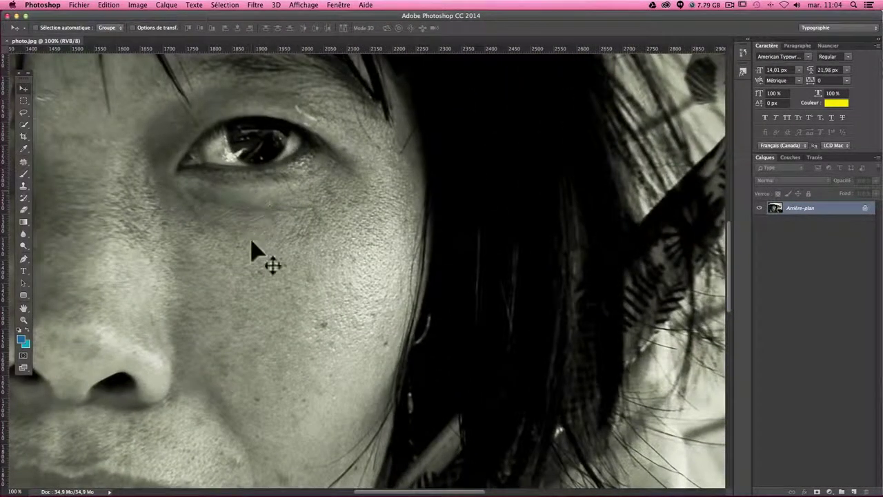
pyautogui.hscroll(-3, 248, 272)
pyautogui.scroll(-5, 249, 272)
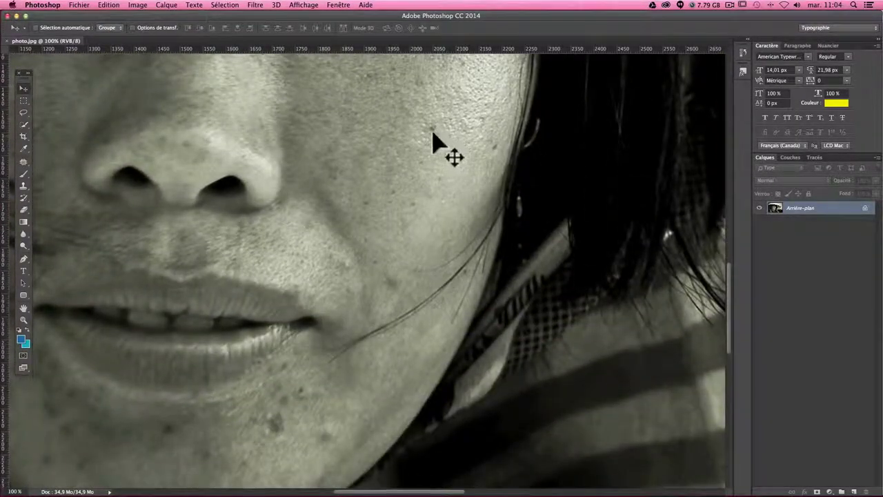
pyautogui.scroll(-5, 373, 197)
pyautogui.hscroll(-2, 373, 196)
pyautogui.hscroll(-2, 314, 254)
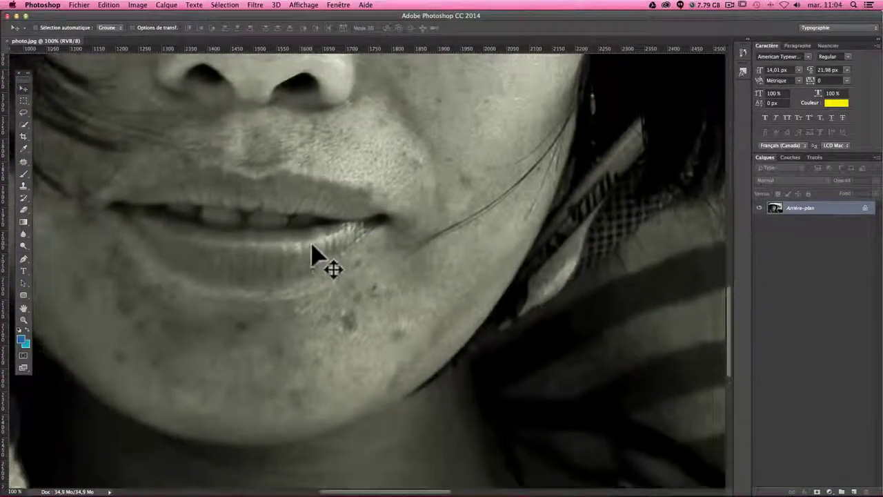
pyautogui.scroll(3, 315, 253)
pyautogui.scroll(5, 339, 266)
# Zoom back out to 33.3% and open the Fenêtre > Réorganiser menu.
pyautogui.press('super+minus')
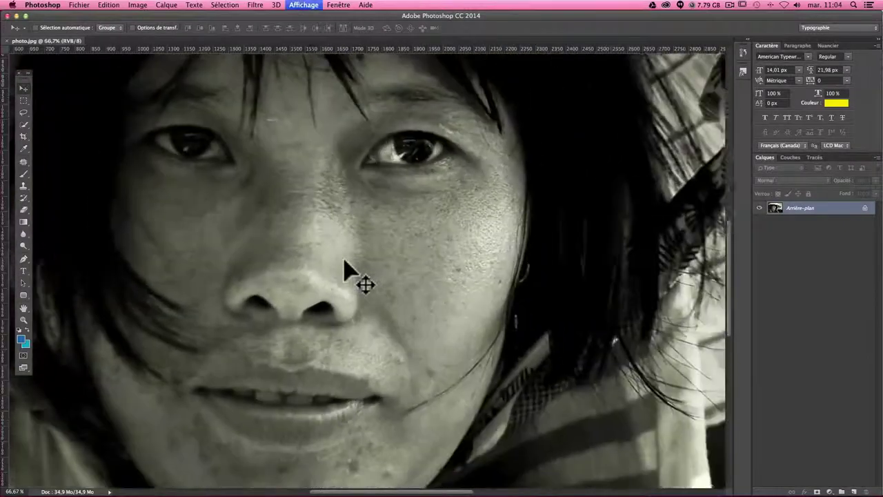
pyautogui.press('super+minus')
pyautogui.press('super+minus')
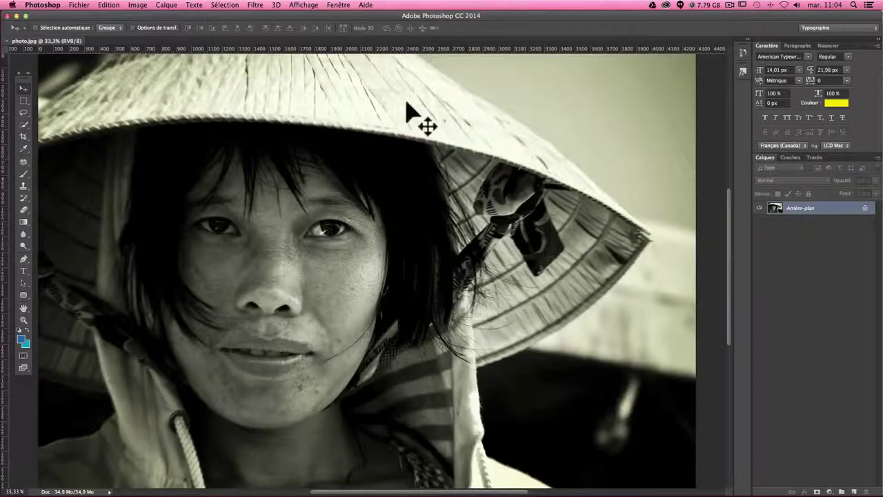
pyautogui.click(338, 5)
pyautogui.moveTo(293, 26)
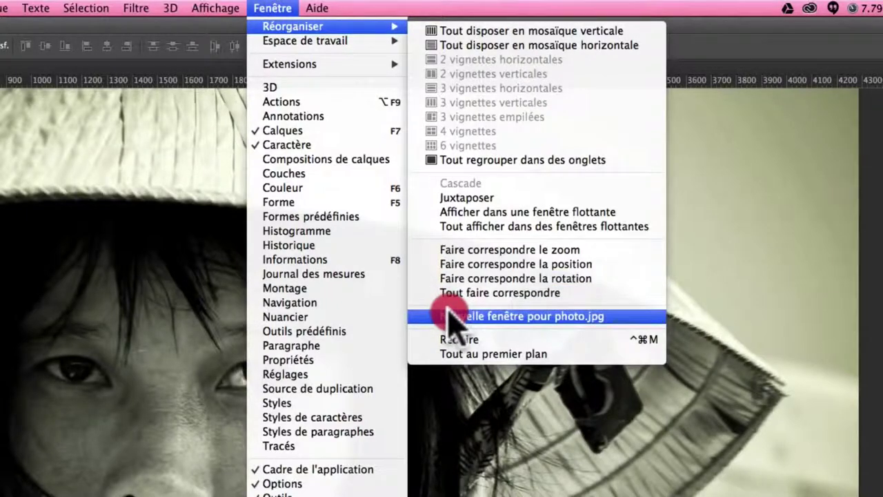
# Create a second window of photo.jpg, compare the two tabs, then reopen Fenêtre > Réorganiser.
pyautogui.click(558, 319)
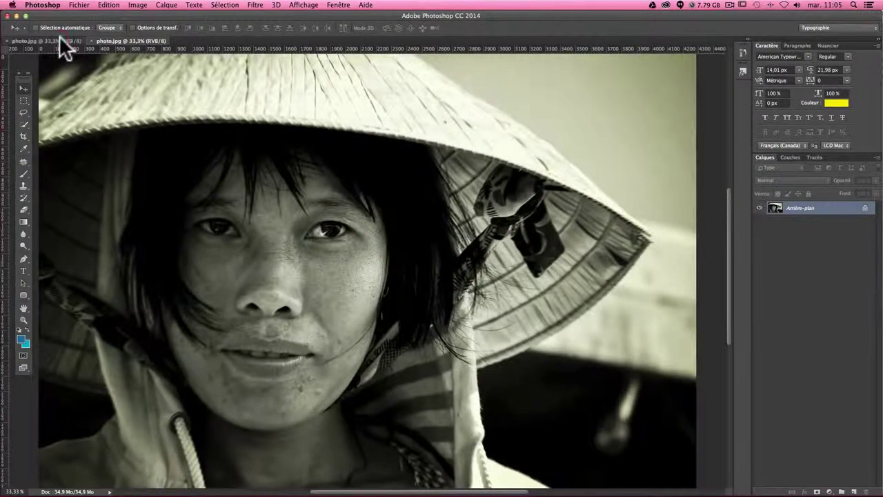
pyautogui.click(115, 39)
pyautogui.click(90, 39)
pyautogui.click(81, 40)
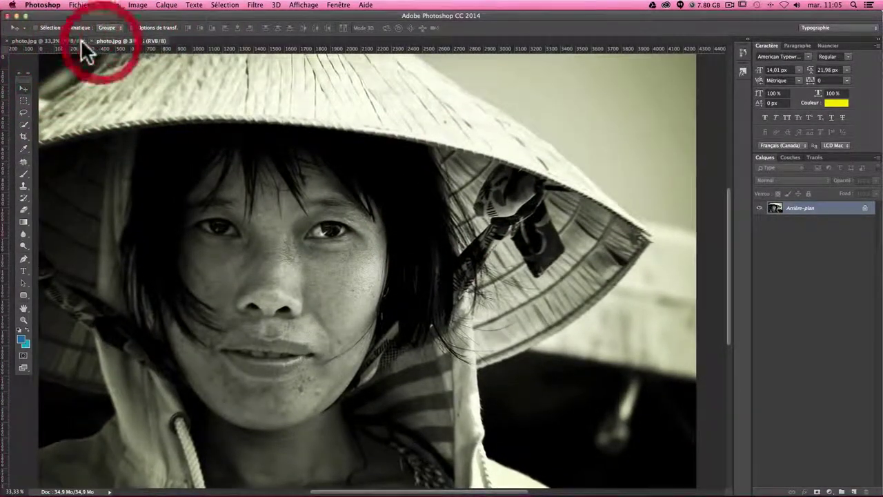
pyautogui.click(81, 38)
pyautogui.click(108, 38)
pyautogui.click(70, 39)
pyautogui.click(121, 39)
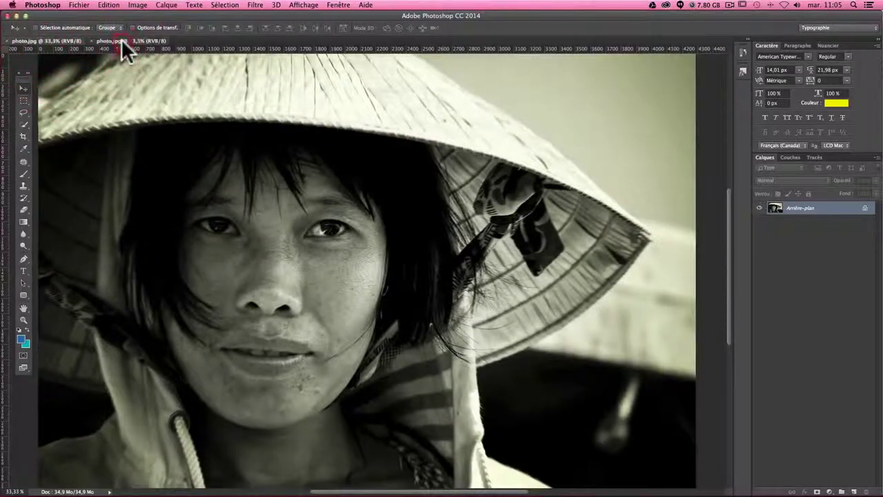
pyautogui.click(342, 7)
pyautogui.moveTo(248, 30)
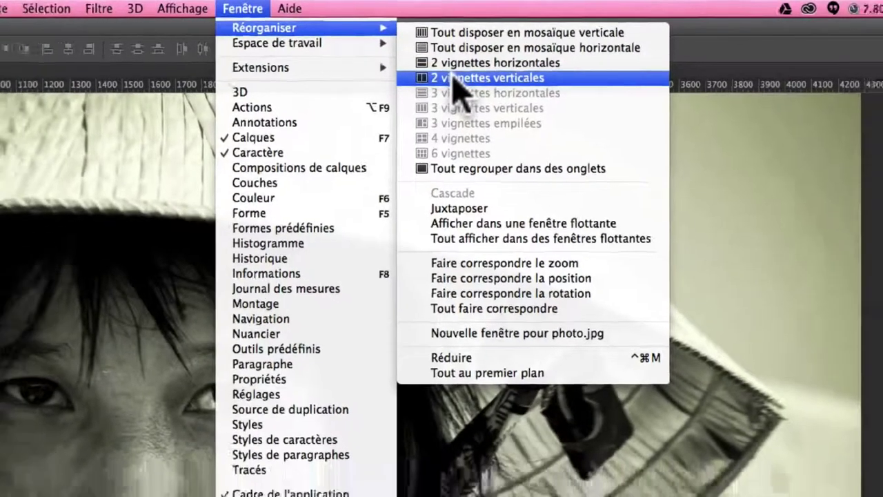
# Tile the two photo.jpg windows side by side and adjust each view.
pyautogui.click(454, 83)
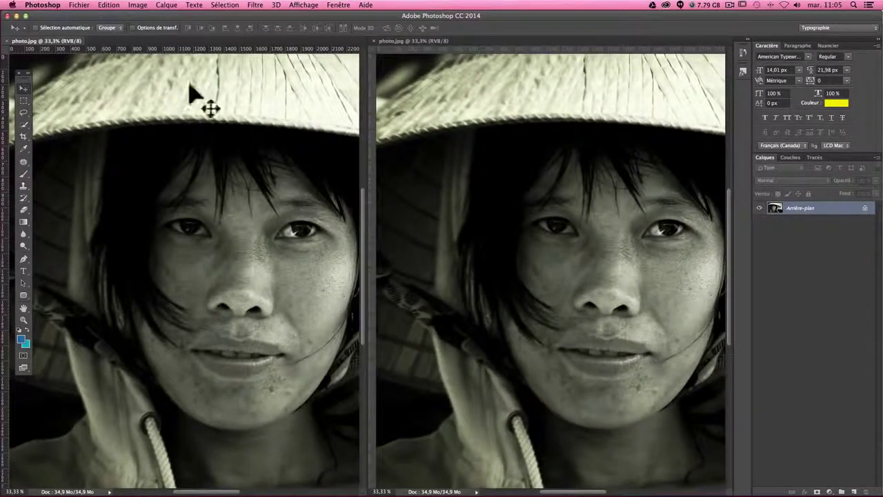
pyautogui.click(71, 74)
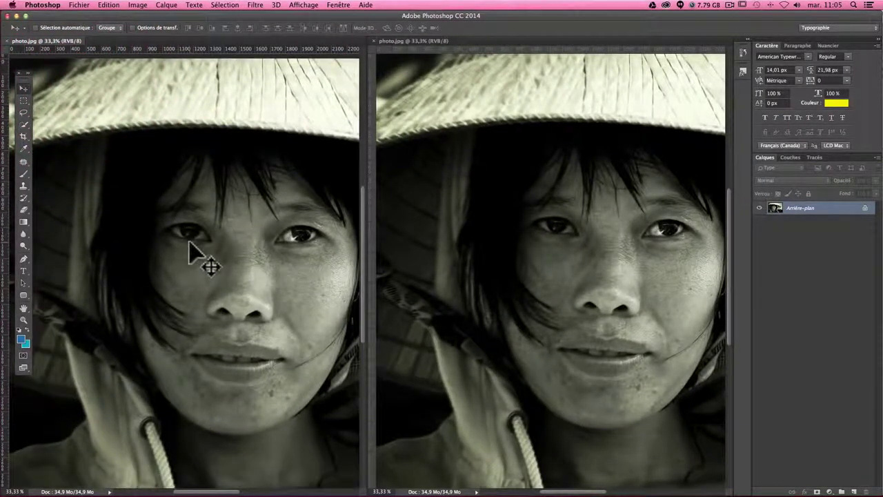
pyautogui.hscroll(3, 190, 251)
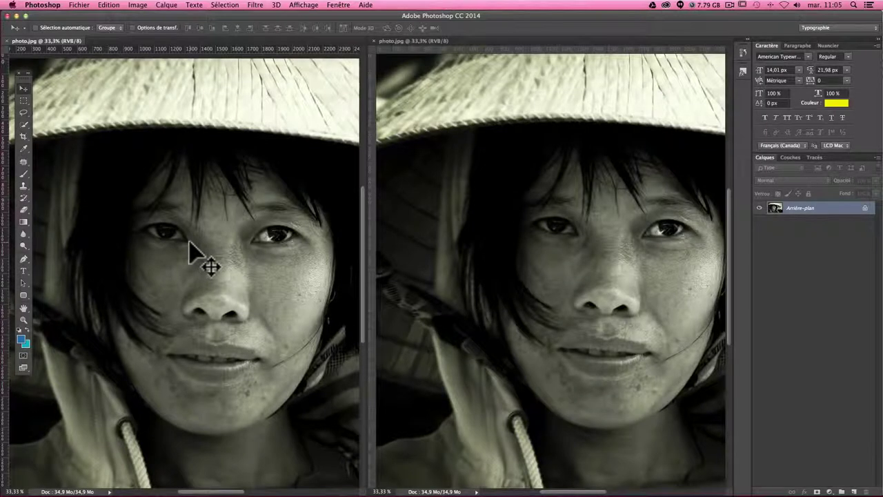
pyautogui.click(621, 127)
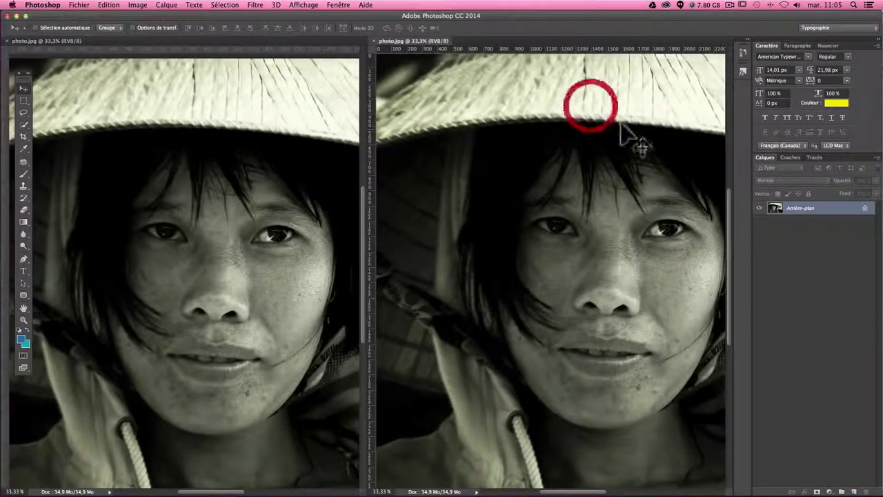
pyautogui.hscroll(2, 467, 252)
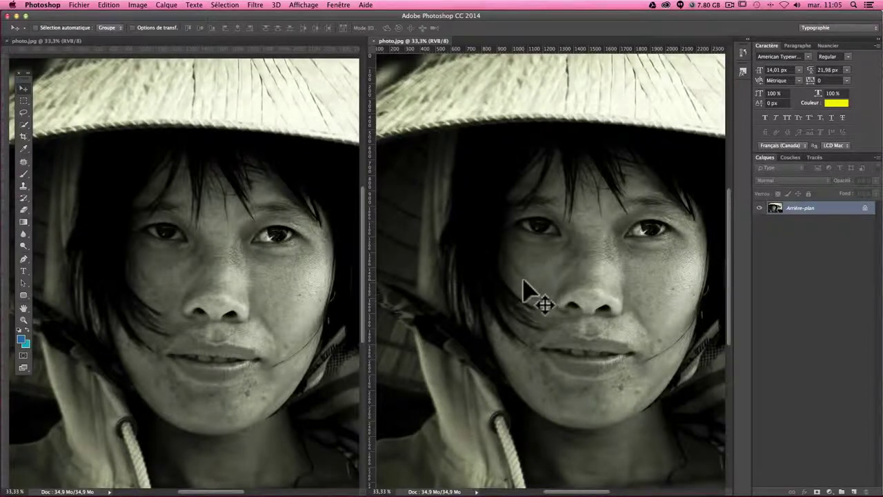
# Zoom the right-hand copy to 100% and scroll down to the mouth and chin.
pyautogui.click(492, 141)
pyautogui.hotkey('ctrl', '+')
pyautogui.hotkey('ctrl', '+')
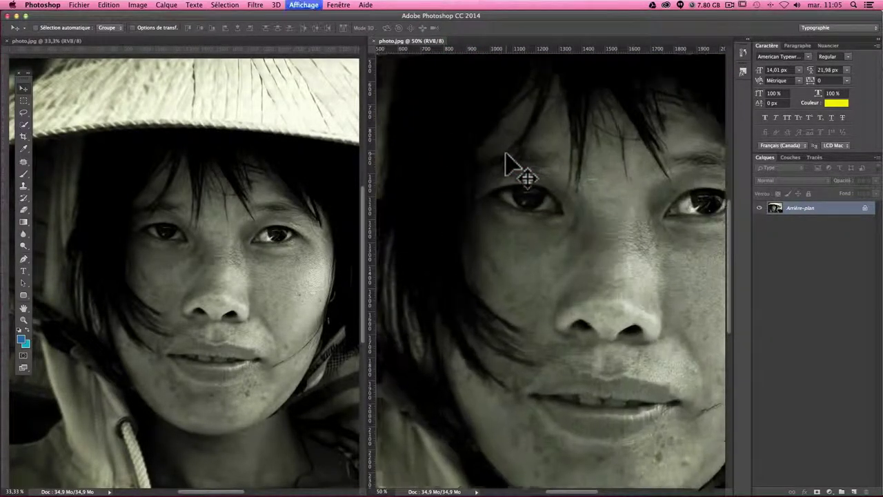
pyautogui.hotkey('ctrl', '+')
pyautogui.scroll(-3, 558, 223)
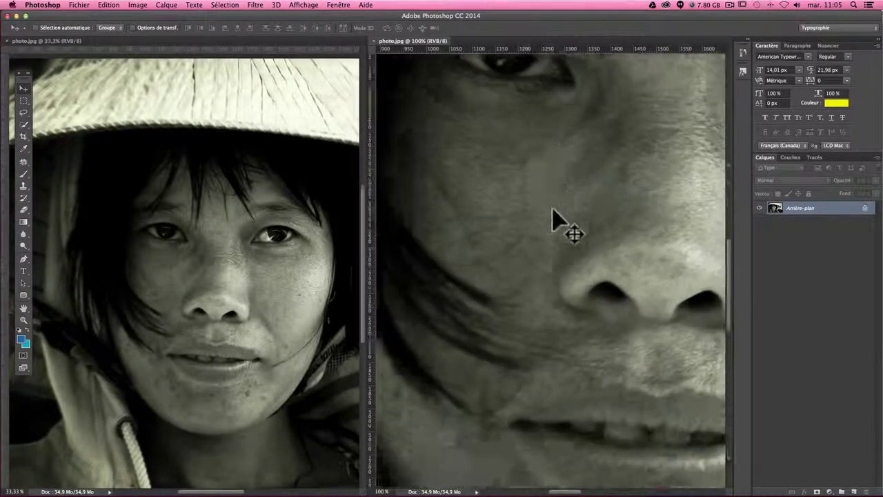
pyautogui.scroll(-3, 556, 221)
pyautogui.hscroll(5, 558, 223)
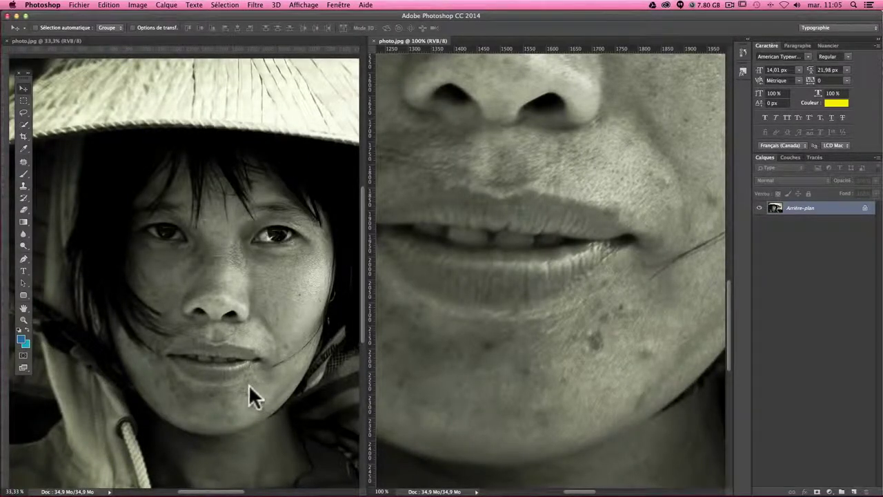
# Select the Patch tool and patch the larger dark blemishes on the chin.
pyautogui.click(22, 166)
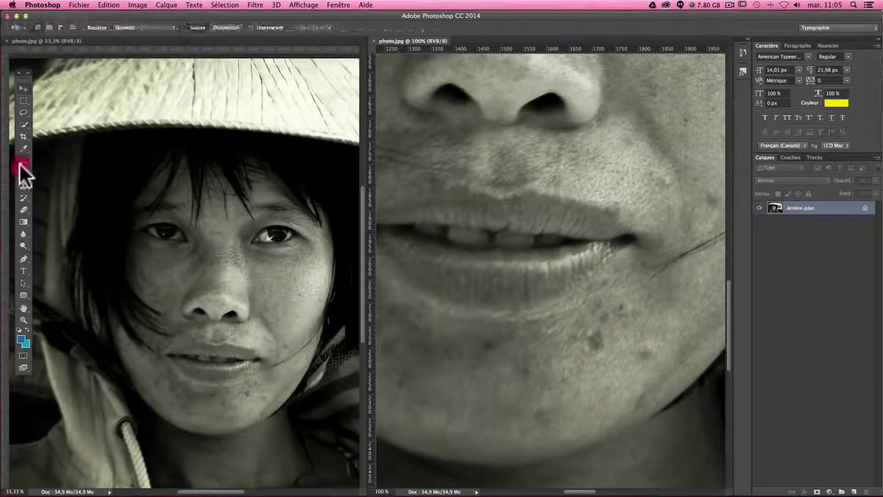
pyautogui.click(76, 173)
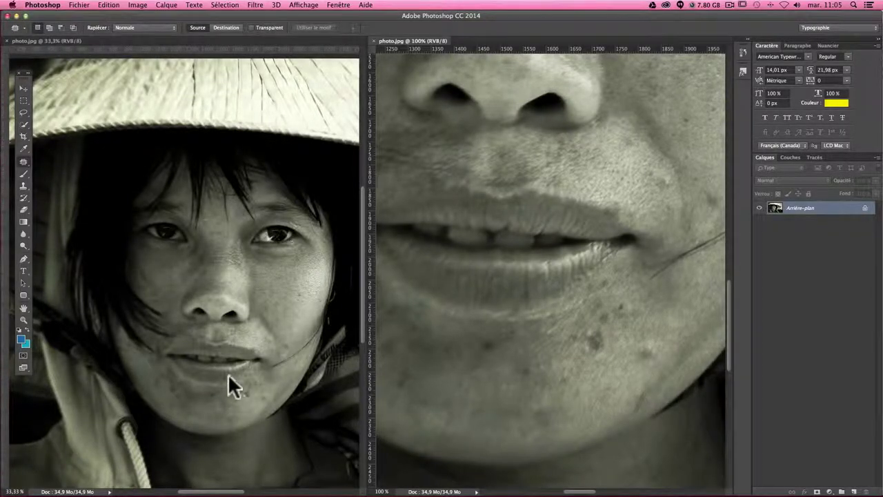
pyautogui.moveTo(594, 324)
pyautogui.mouseDown()
pyautogui.moveTo(586, 353)
pyautogui.moveTo(600, 336)
pyautogui.moveTo(616, 390)
pyautogui.mouseUp()
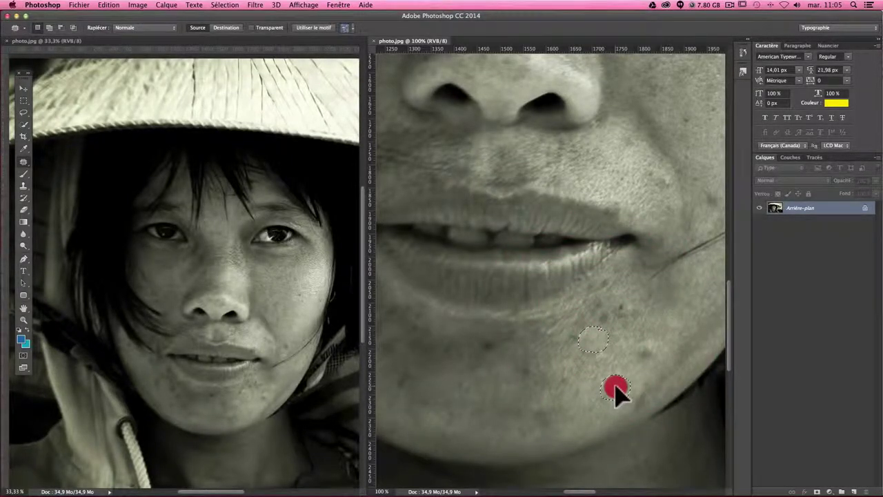
pyautogui.moveTo(616, 390); pyautogui.dragTo(616, 392)
pyautogui.click(615, 385)
pyautogui.moveTo(624, 301)
pyautogui.mouseDown()
pyautogui.moveTo(630, 315)
pyautogui.moveTo(615, 361)
pyautogui.moveTo(640, 338)
pyautogui.moveTo(607, 372)
pyautogui.mouseUp()
pyautogui.click(479, 345)
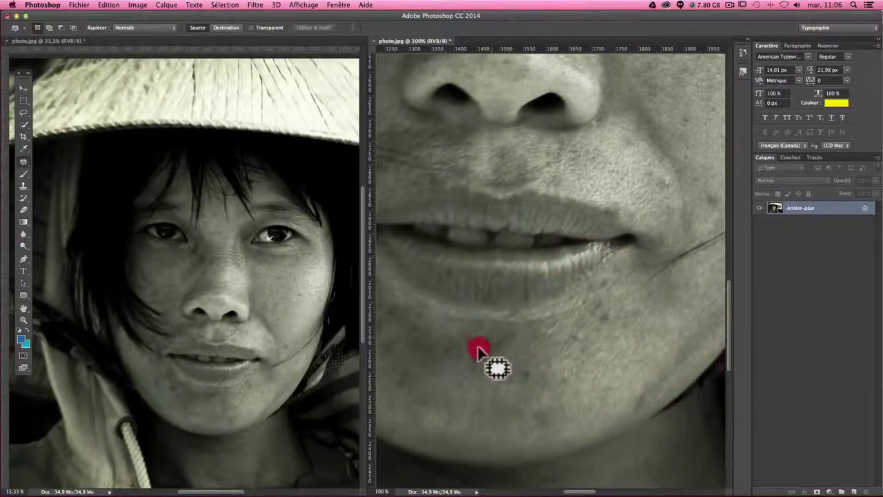
# Patch the remaining small chin blemishes with clean nearby skin and deselect.
pyautogui.moveTo(488, 348); pyautogui.dragTo(524, 365)
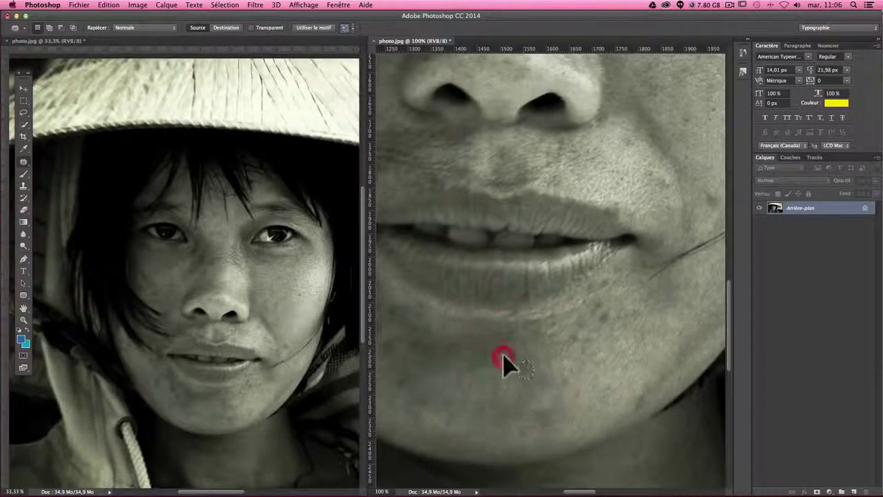
pyautogui.click(471, 369)
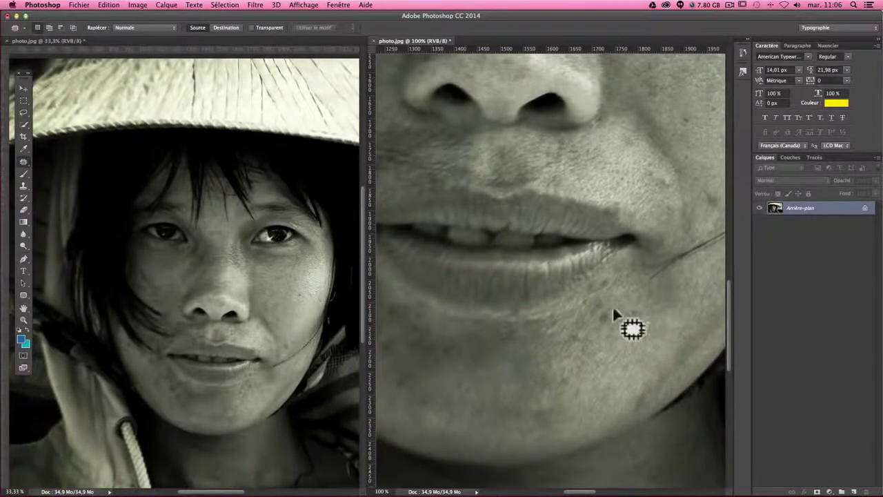
pyautogui.moveTo(590, 305)
pyautogui.mouseDown()
pyautogui.moveTo(607, 329)
pyautogui.moveTo(600, 315)
pyautogui.mouseUp()
pyautogui.click(635, 298)
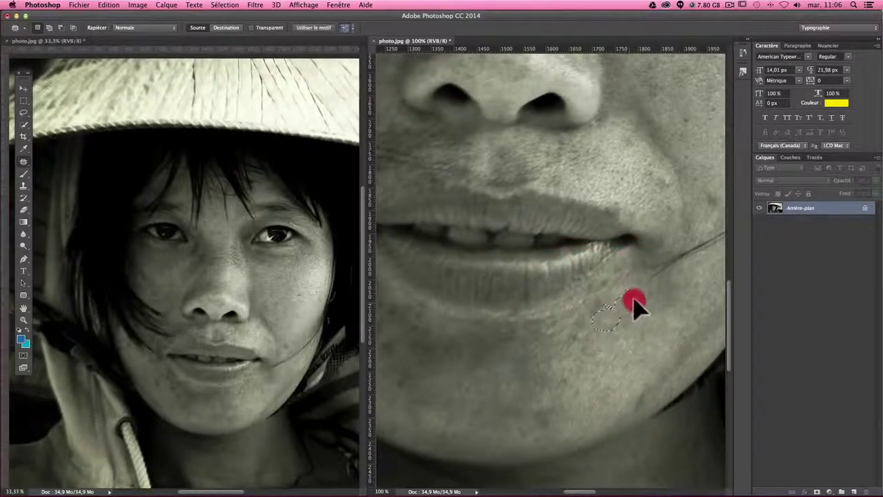
pyautogui.click(632, 358)
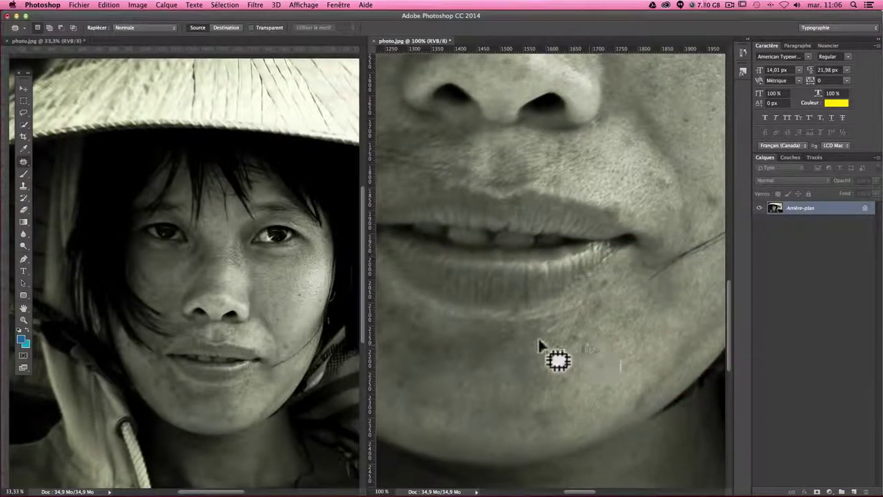
# Scroll the close-up up and left to bring the eye and nose into view.
pyautogui.scroll(5, 538, 337)
pyautogui.scroll(3, 538, 336)
pyautogui.scroll(3, 539, 336)
pyautogui.hscroll(-3, 541, 336)
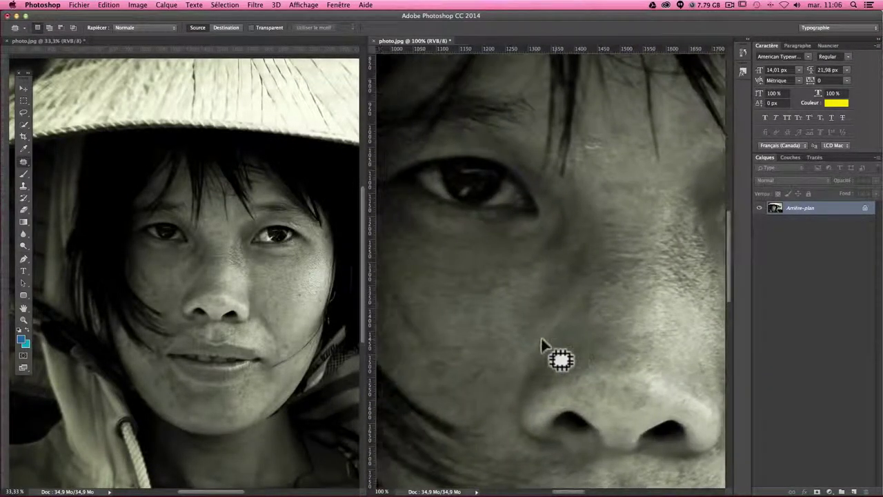
pyautogui.scroll(2, 541, 339)
pyautogui.hscroll(-2, 541, 338)
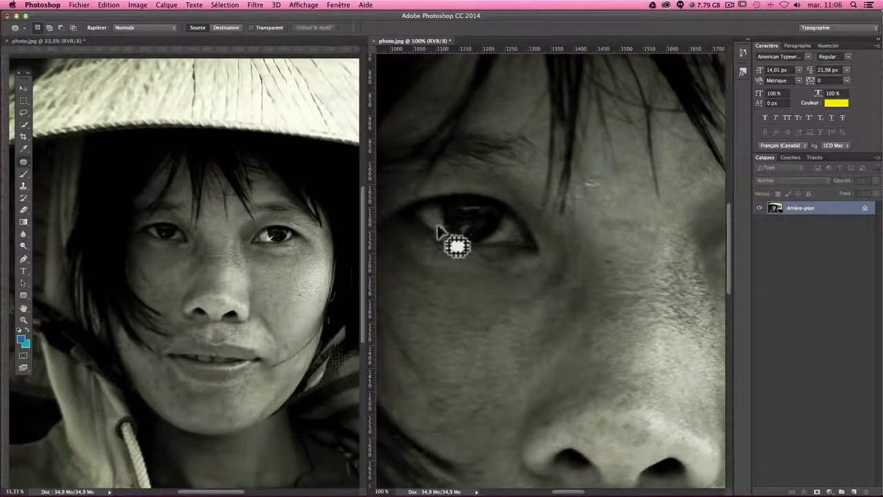
pyautogui.moveTo(23, 246); pyautogui.dragTo(59, 252)
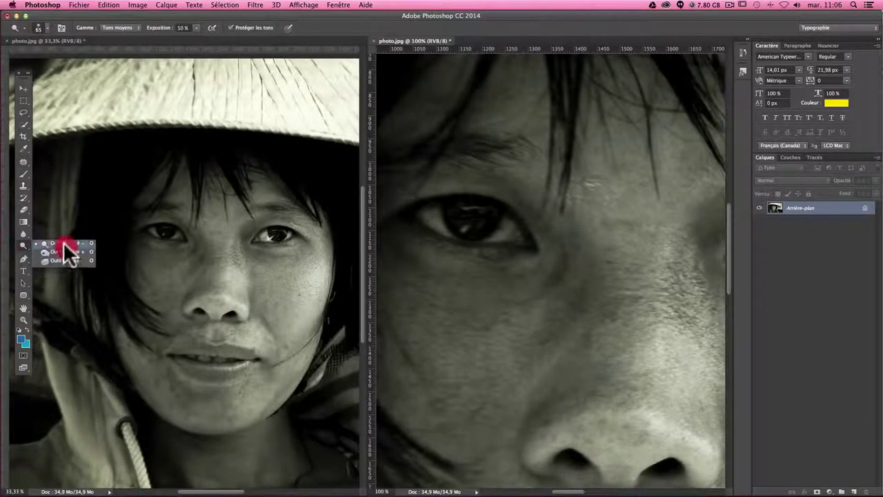
# Use the Dodge tool at 50% midtones exposure to lighten the white of the eye.
pyautogui.click(61, 252)
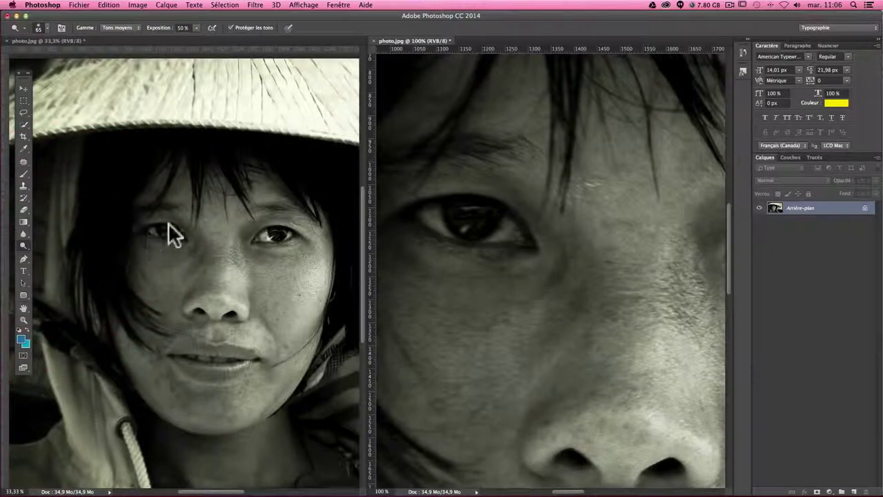
pyautogui.click(442, 221)
pyautogui.moveTo(442, 221)
pyautogui.mouseDown()
pyautogui.moveTo(429, 211)
pyautogui.moveTo(504, 233)
pyautogui.moveTo(418, 216)
pyautogui.moveTo(428, 219)
pyautogui.mouseUp()
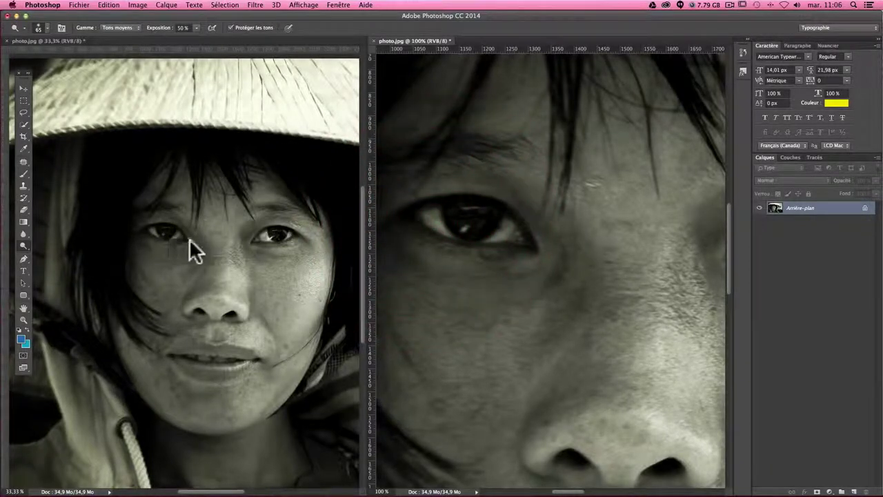
pyautogui.moveTo(424, 235)
pyautogui.mouseDown()
pyautogui.moveTo(437, 225)
pyautogui.moveTo(497, 236)
pyautogui.moveTo(434, 213)
pyautogui.moveTo(508, 227)
pyautogui.moveTo(438, 216)
pyautogui.mouseUp()
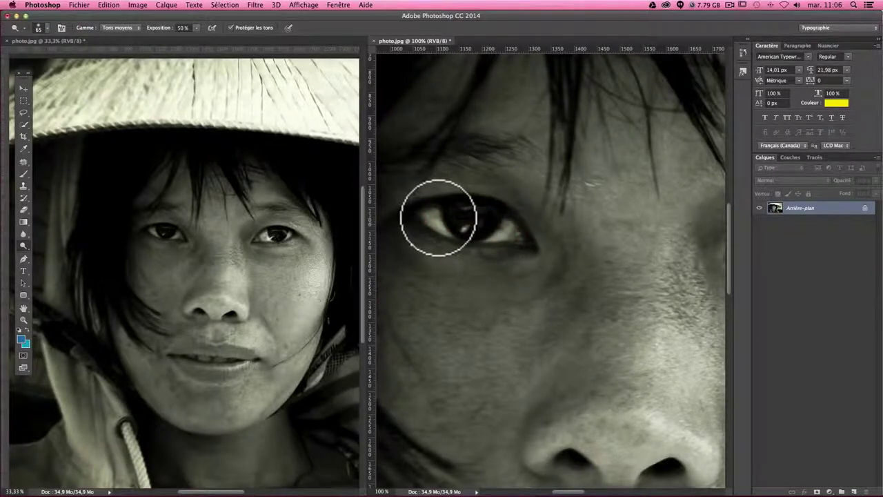
pyautogui.moveTo(438, 217); pyautogui.dragTo(434, 216)
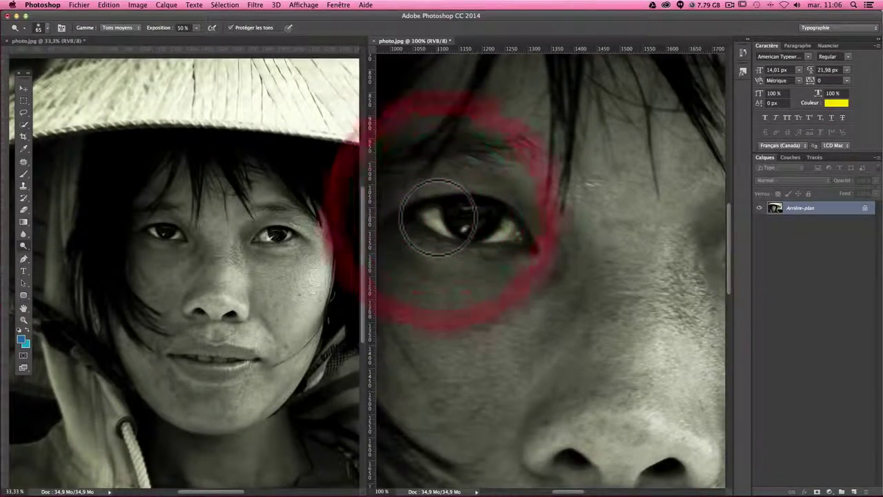